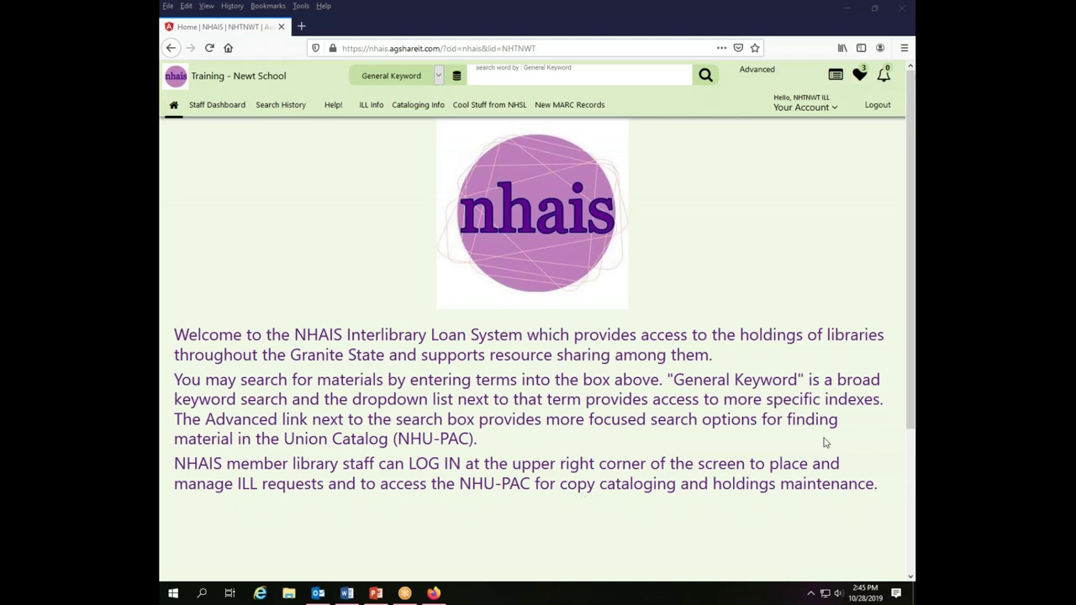
# - Open the lender's pending requests list in the Request Manager from the Staff Dashboard
pyautogui.click(217, 106)
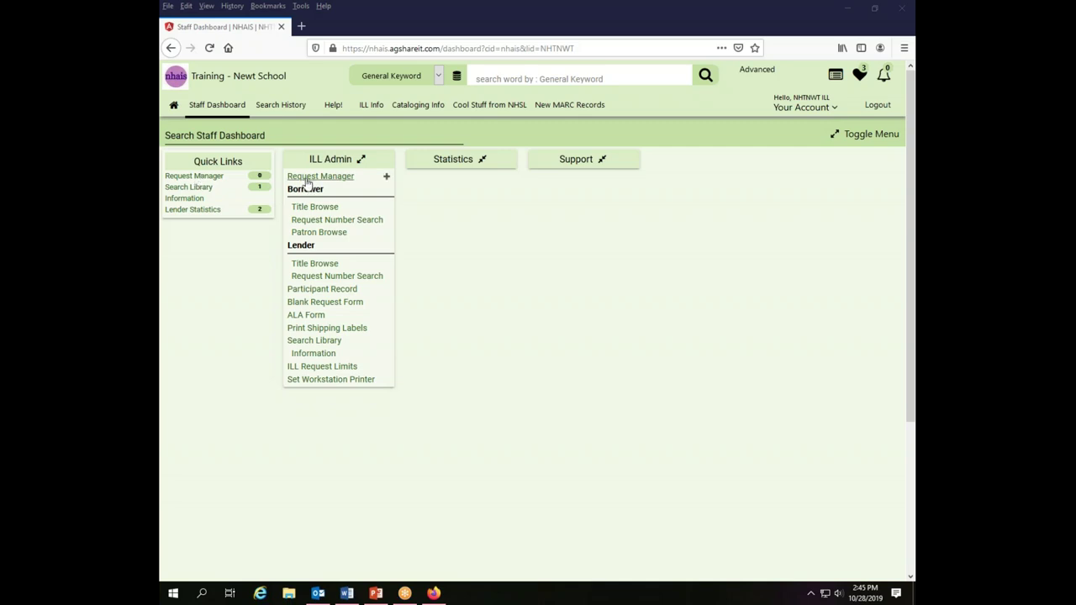
pyautogui.click(209, 177)
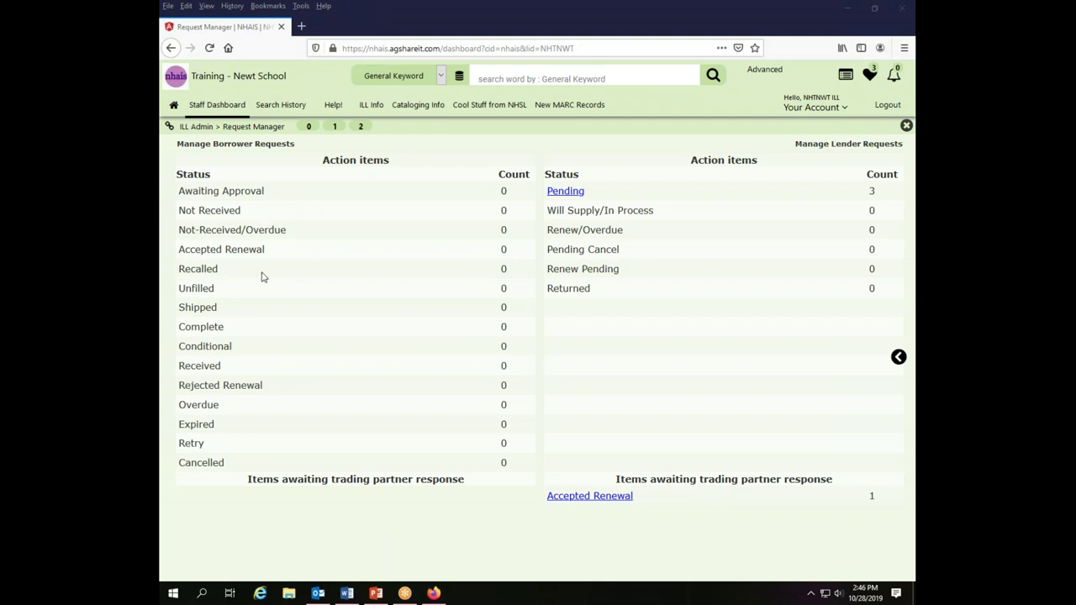
pyautogui.click(578, 193)
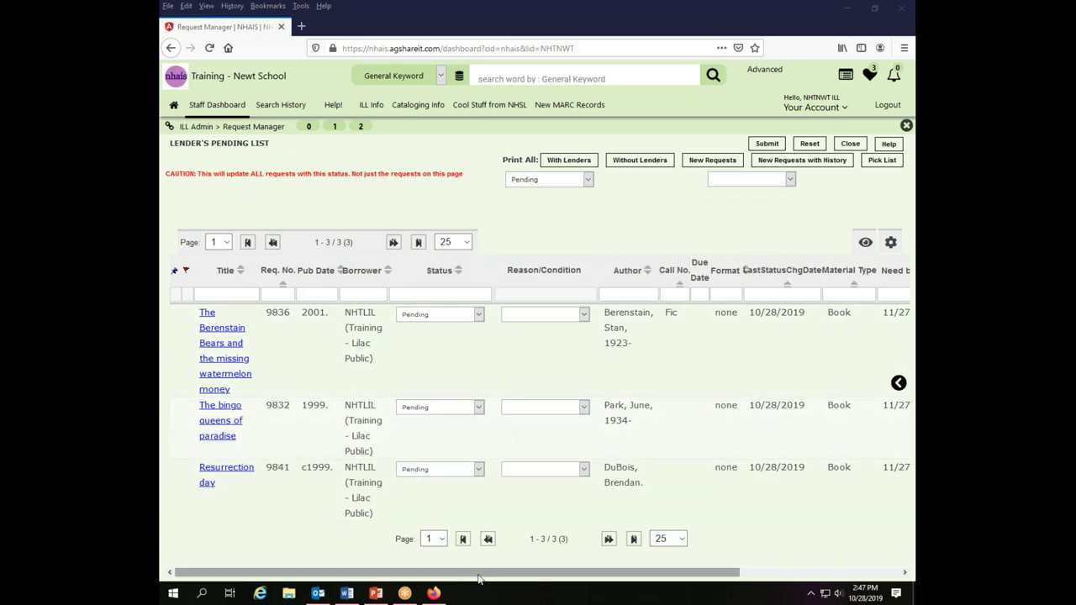
# - Hide the Req. No., Pub Date, Borrower, Reason/Condition, Author and Call No. columns in the lender's pending list
pyautogui.moveTo(477, 578); pyautogui.dragTo(637, 578)
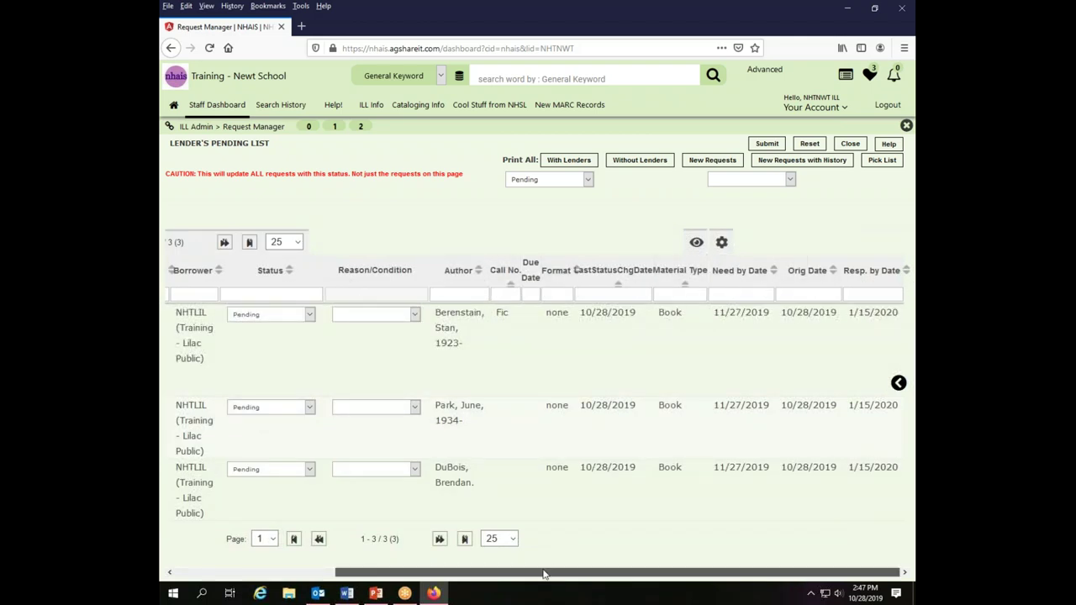
pyautogui.moveTo(554, 577); pyautogui.dragTo(399, 576)
pyautogui.moveTo(506, 573); pyautogui.dragTo(661, 574)
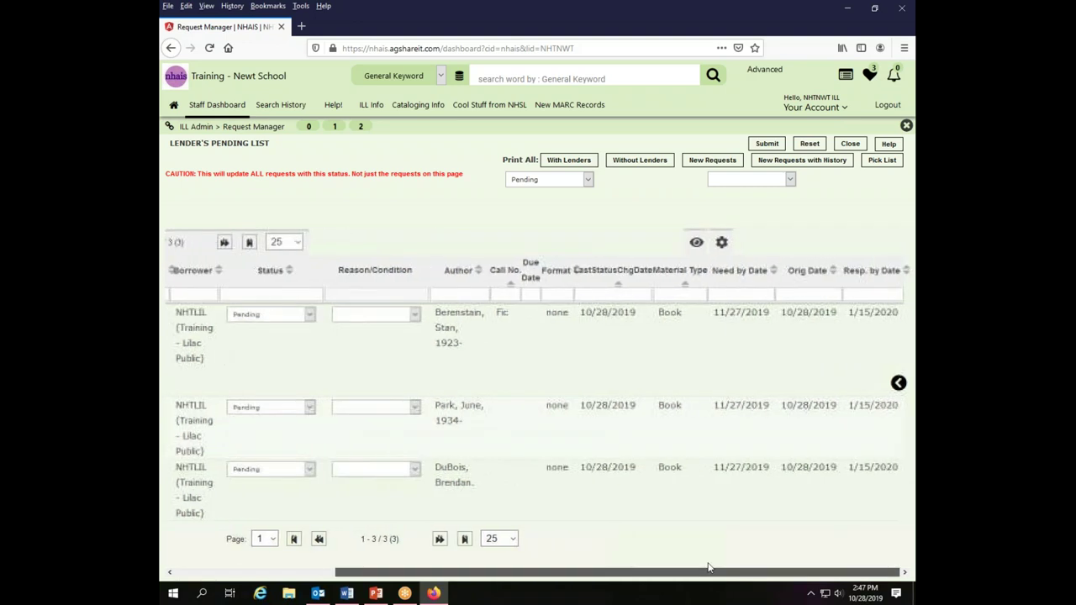
pyautogui.click(721, 243)
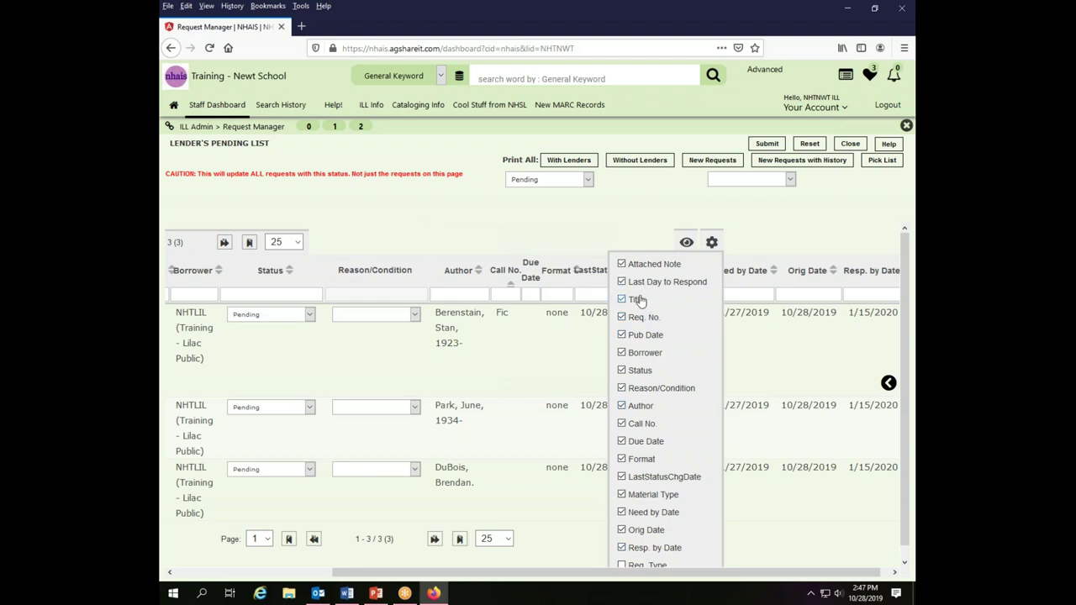
pyautogui.click(622, 317)
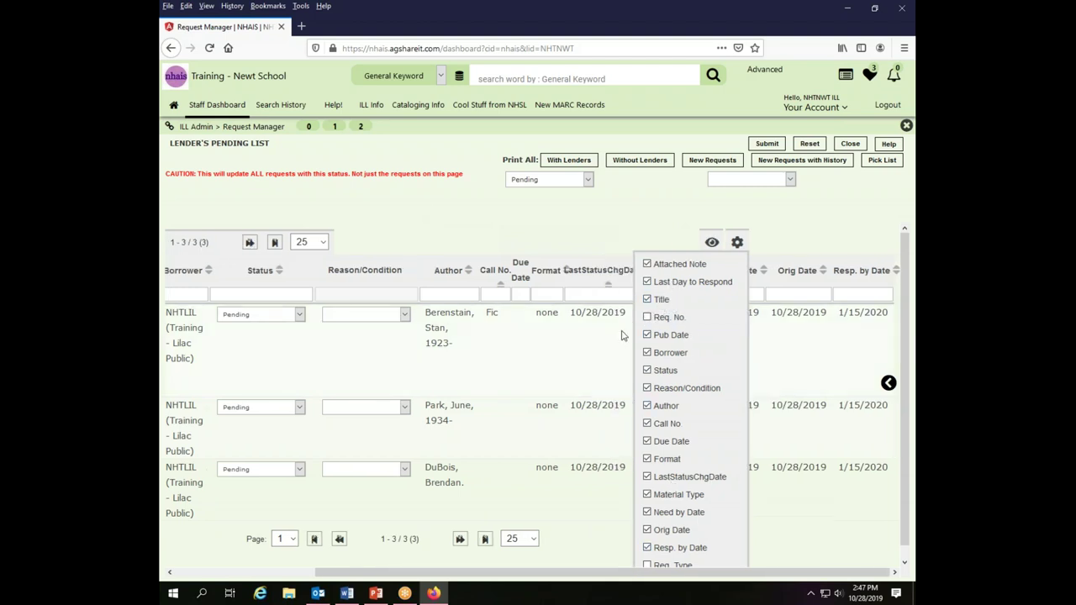
pyautogui.click(648, 335)
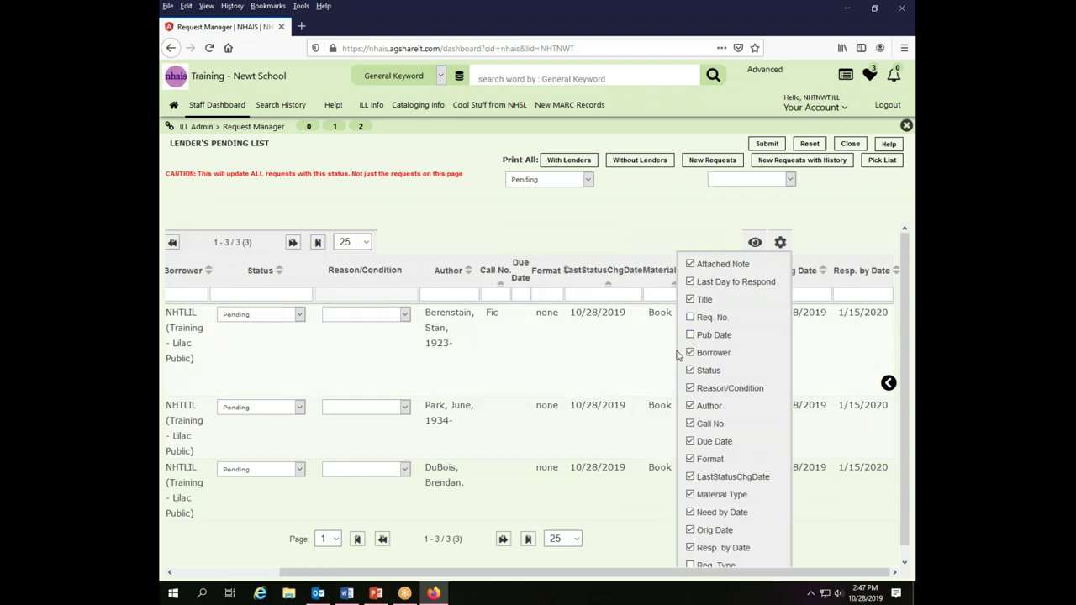
pyautogui.click(691, 353)
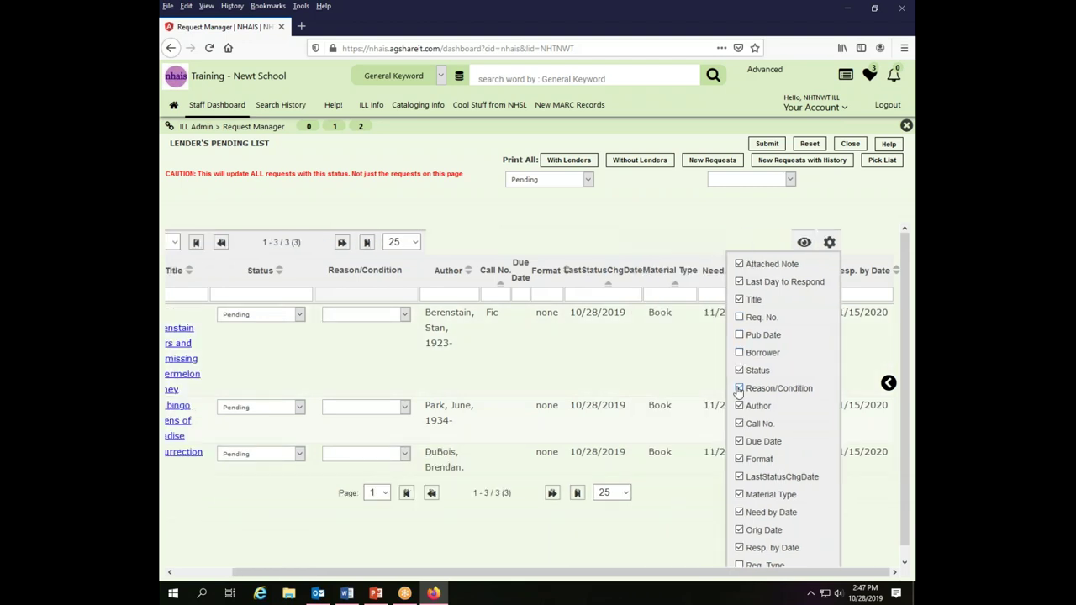
pyautogui.click(740, 388)
pyautogui.click(790, 406)
pyautogui.click(790, 423)
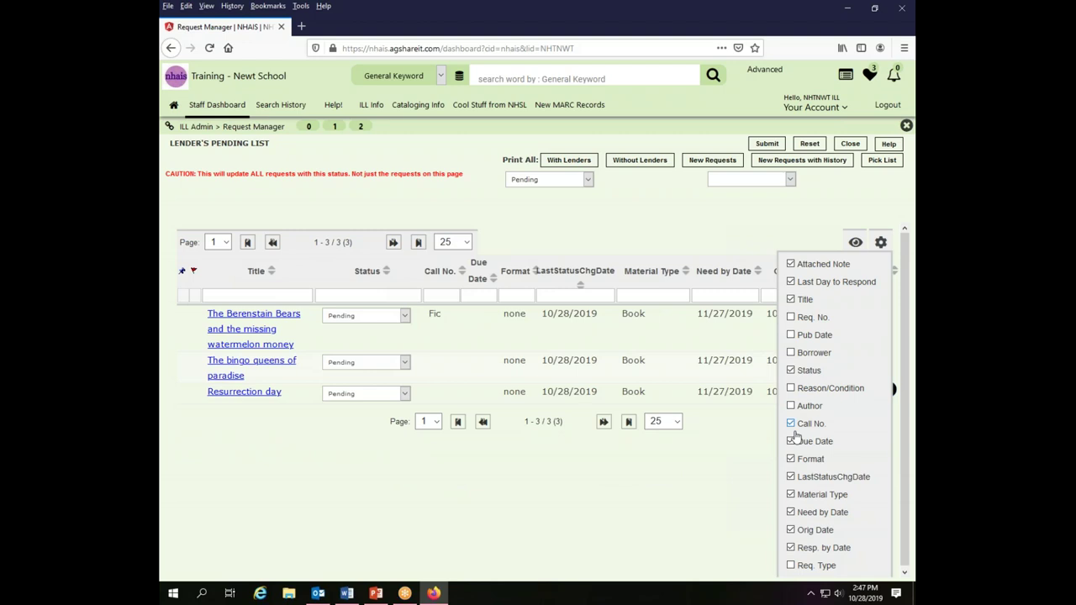
# - Hide the Due Date, Format, LastStatusChgDate, Material Type, Need by Date, Orig Date and Resp. by Date columns
pyautogui.click(790, 442)
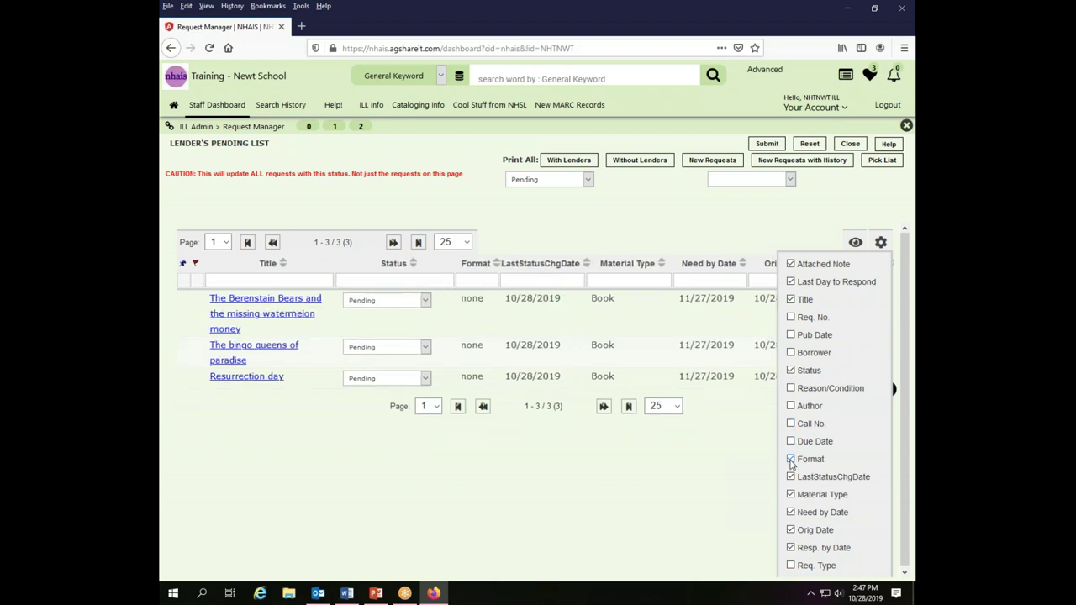
pyautogui.click(790, 459)
pyautogui.click(791, 477)
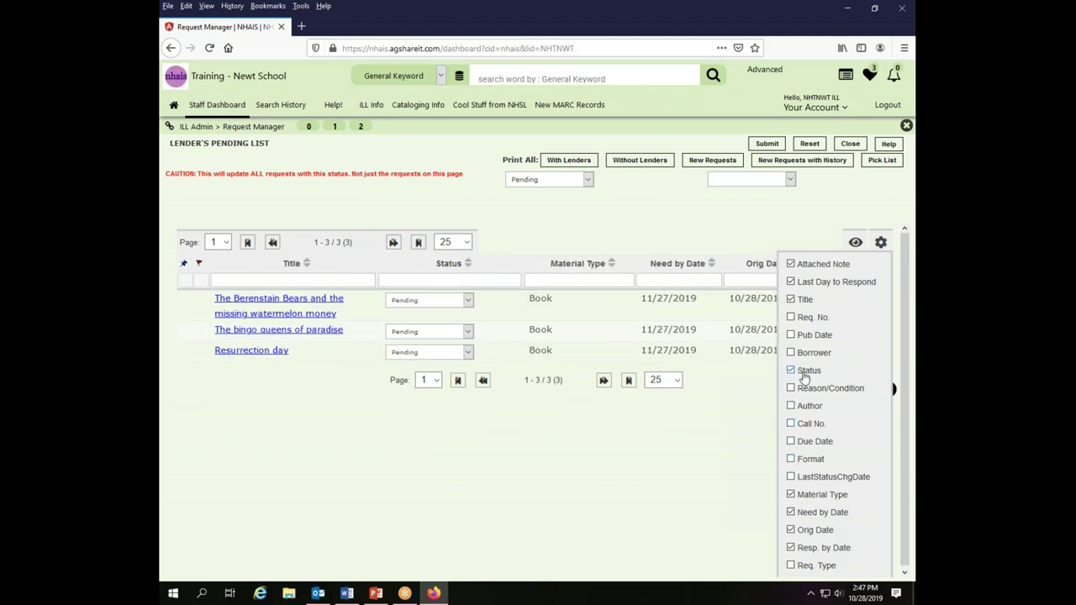
pyautogui.click(790, 494)
pyautogui.click(791, 512)
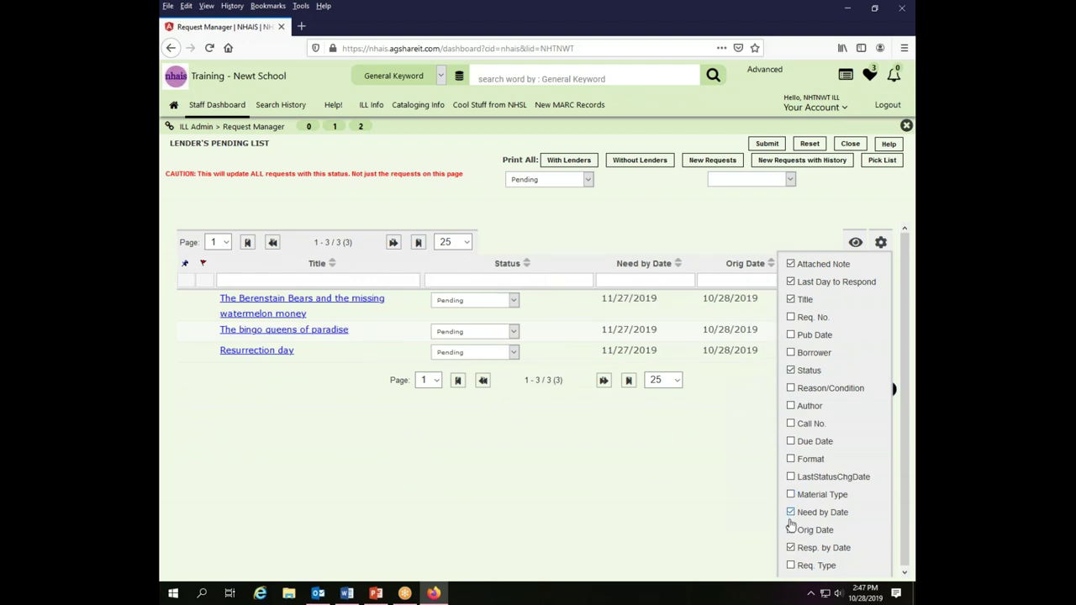
pyautogui.click(790, 530)
pyautogui.click(791, 547)
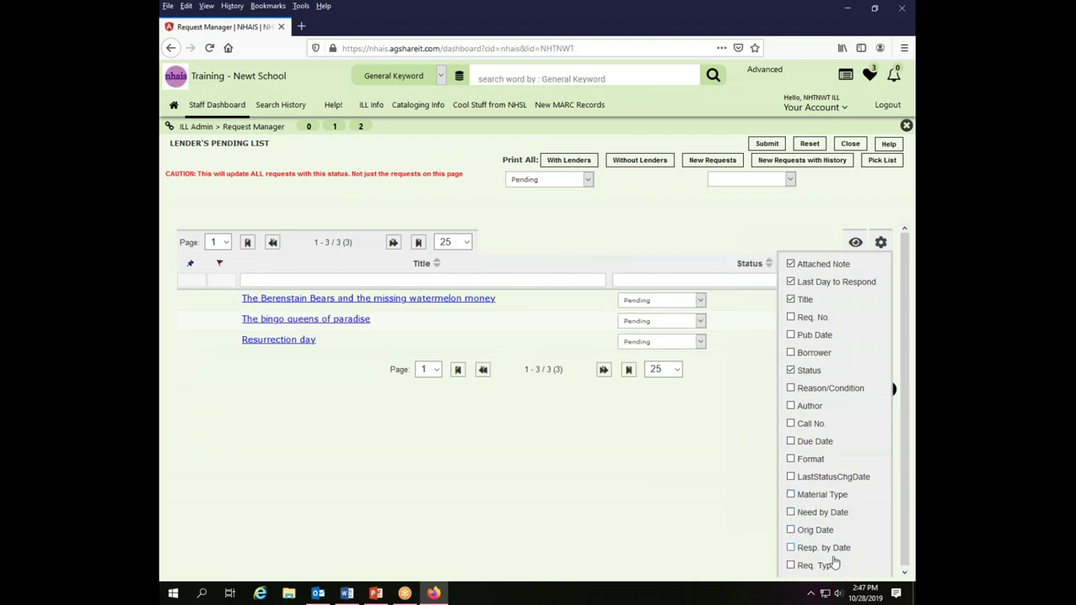
pyautogui.click(881, 246)
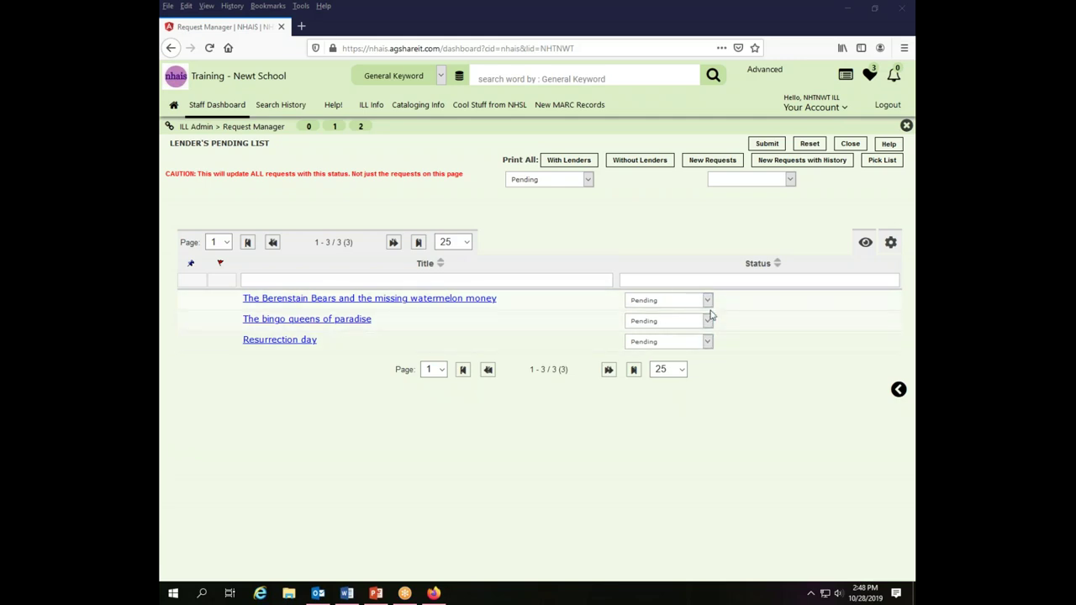
# - Show the Req. No., Borrower, Due Date, Reason/Condition and Call No. columns again in the pending list
pyautogui.click(892, 243)
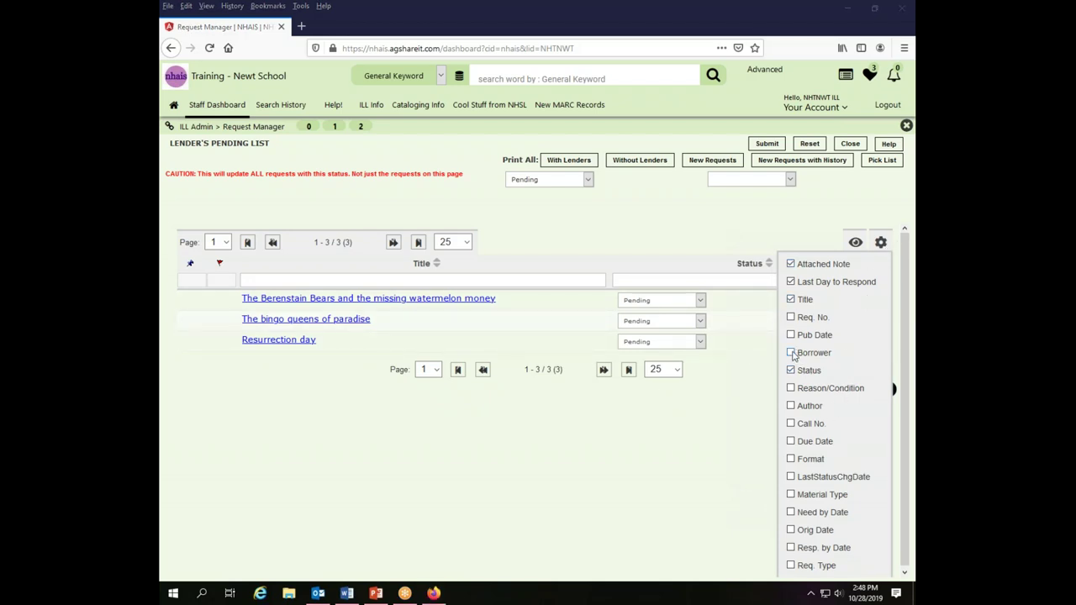
pyautogui.click(791, 318)
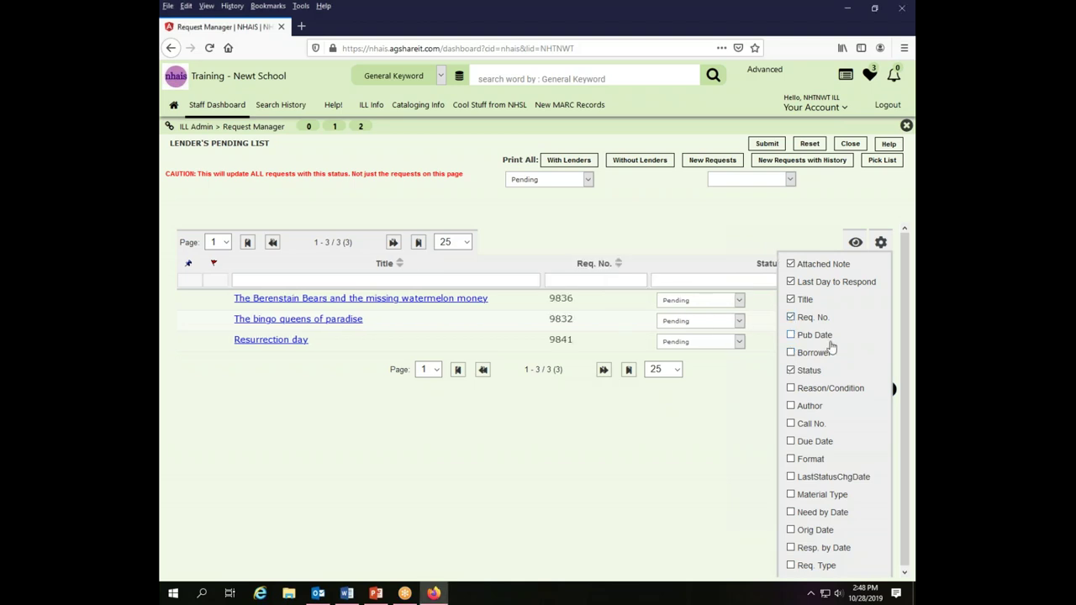
pyautogui.click(791, 353)
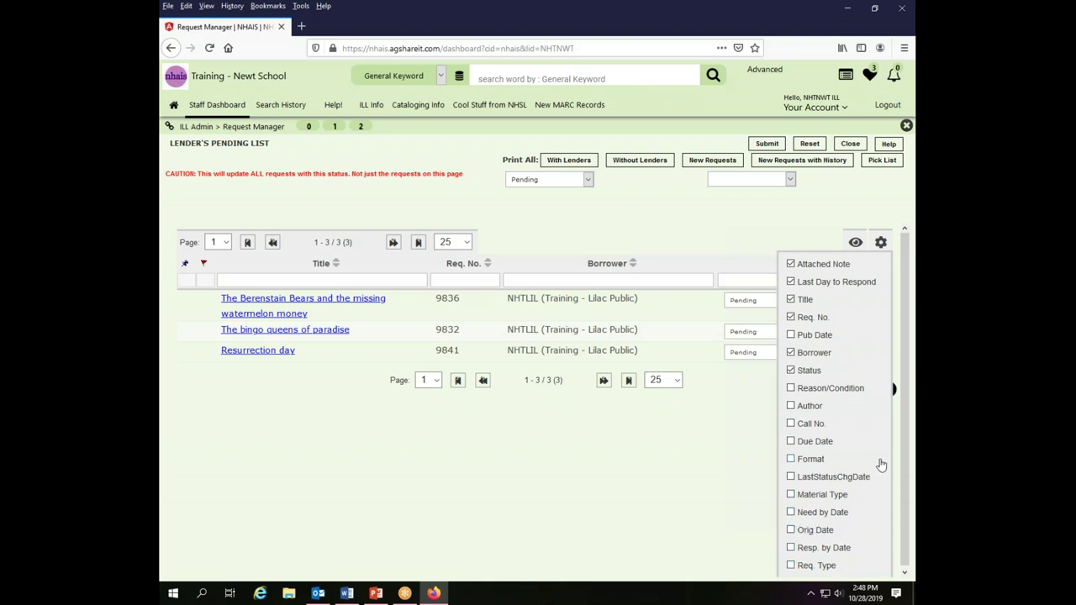
pyautogui.click(790, 441)
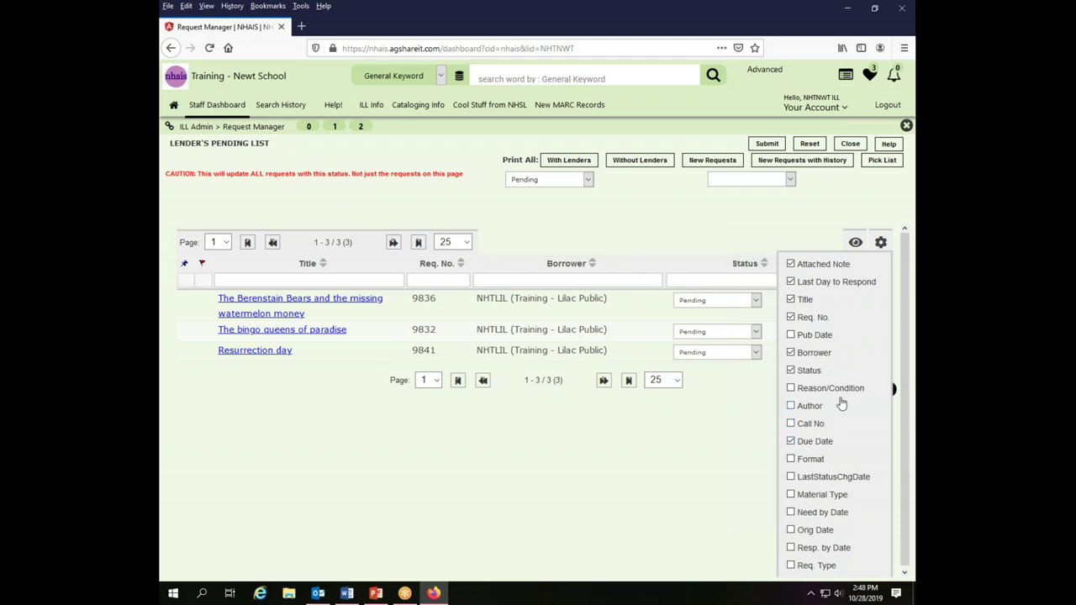
pyautogui.click(792, 388)
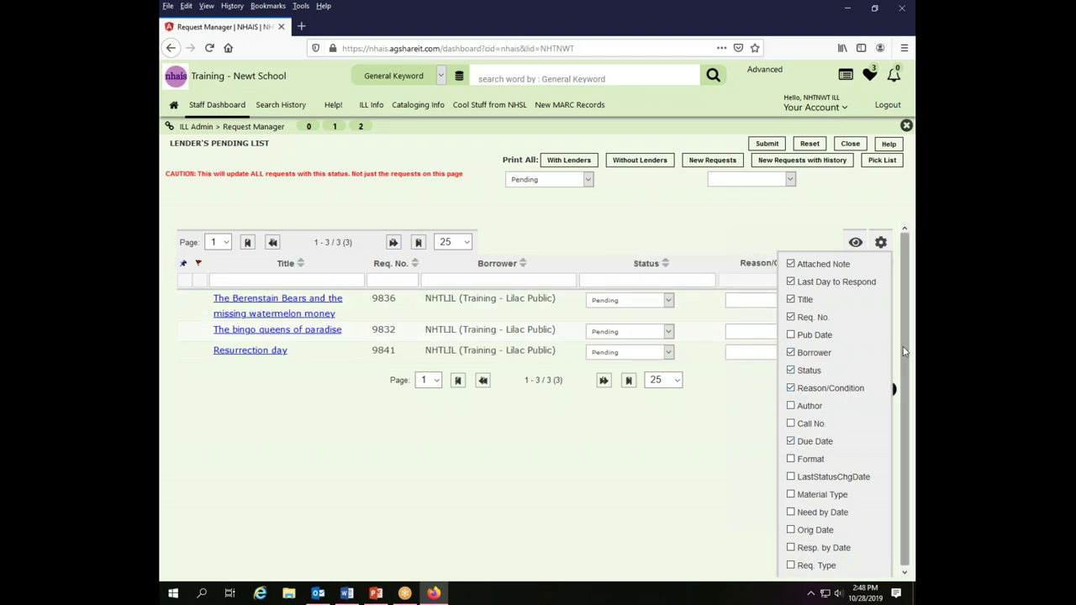
pyautogui.moveTo(905, 353); pyautogui.dragTo(902, 426)
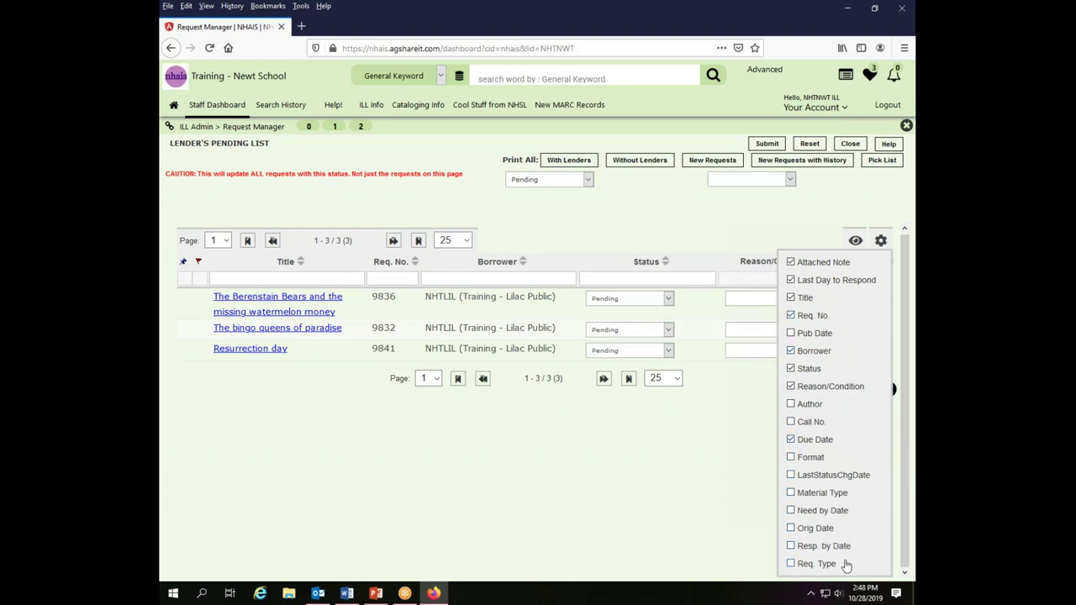
pyautogui.click(791, 422)
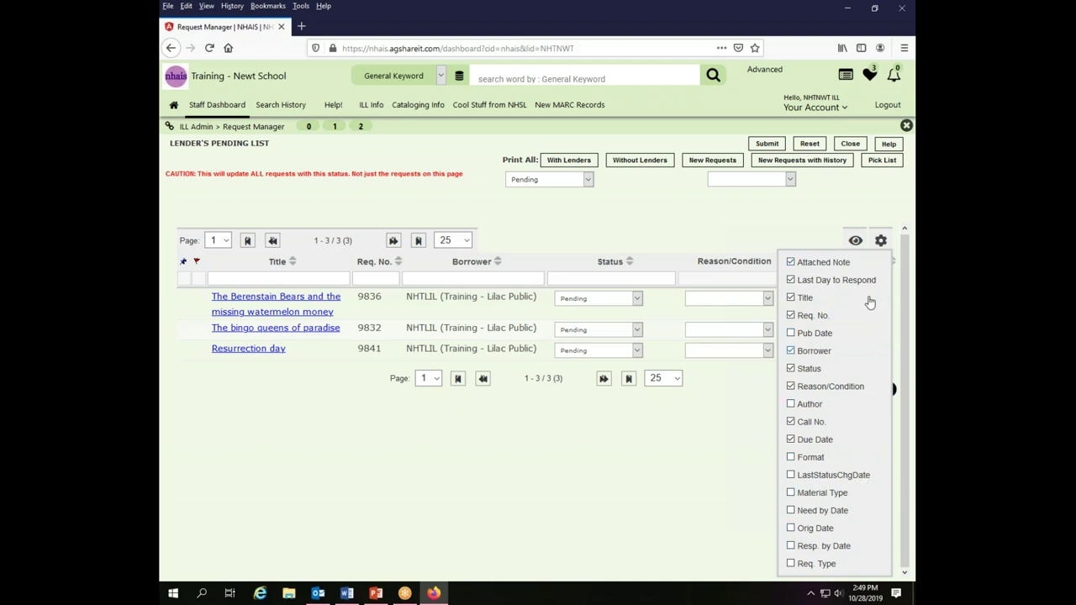
pyautogui.click(882, 241)
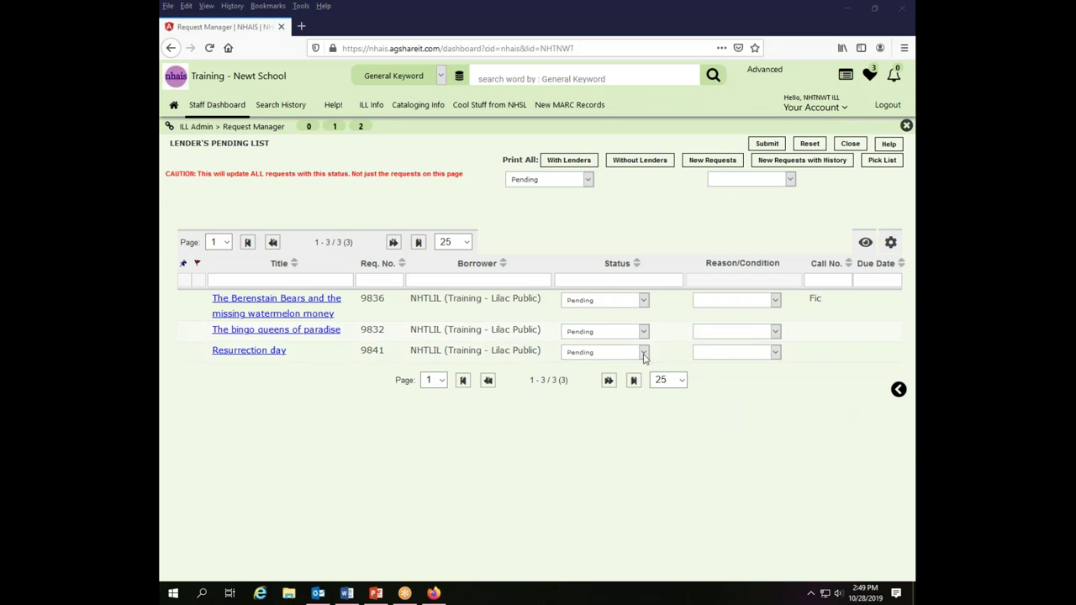
# - Sort the pending requests by Req. No. and re-sort them by Call No
pyautogui.click(296, 267)
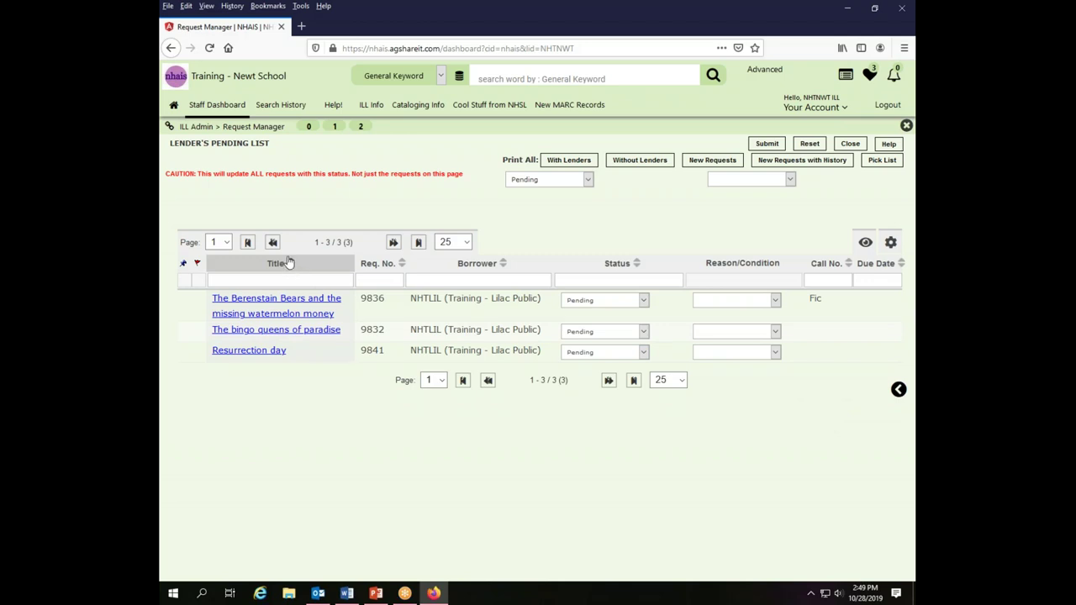
pyautogui.click(403, 264)
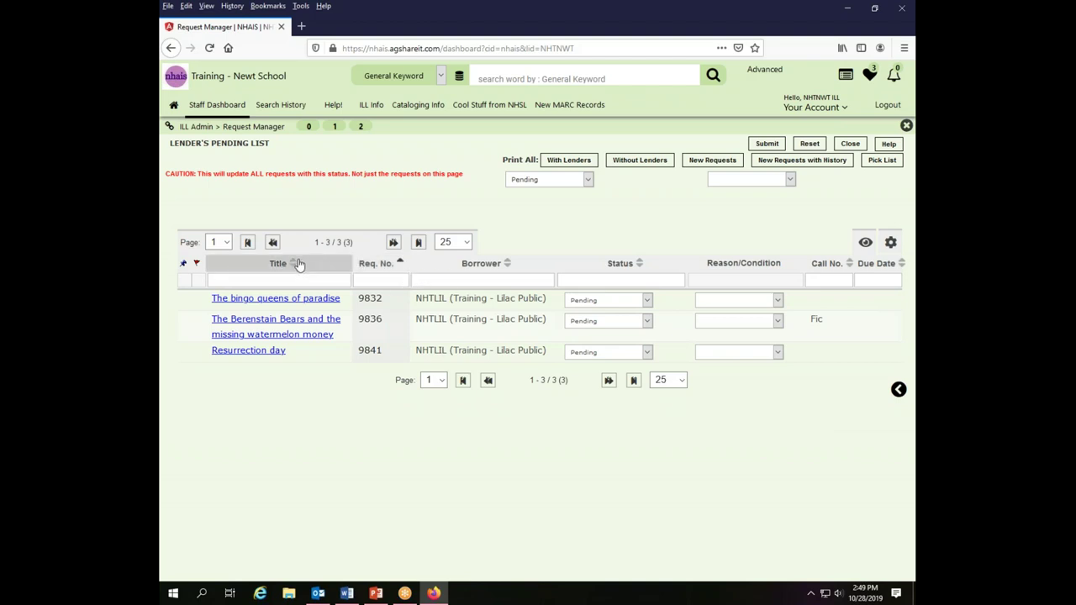
pyautogui.click(402, 263)
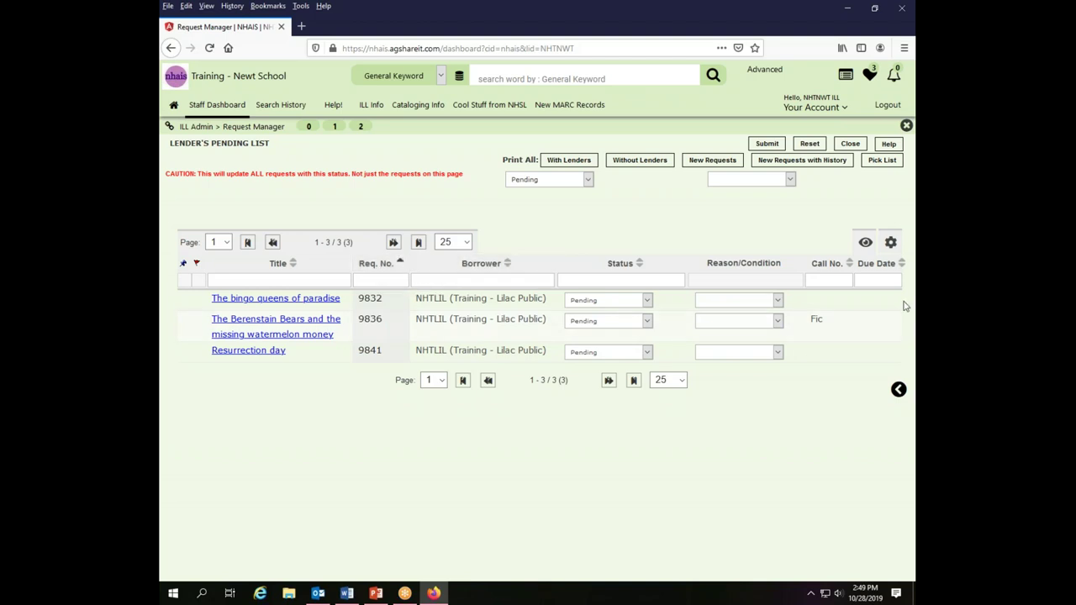
pyautogui.click(824, 263)
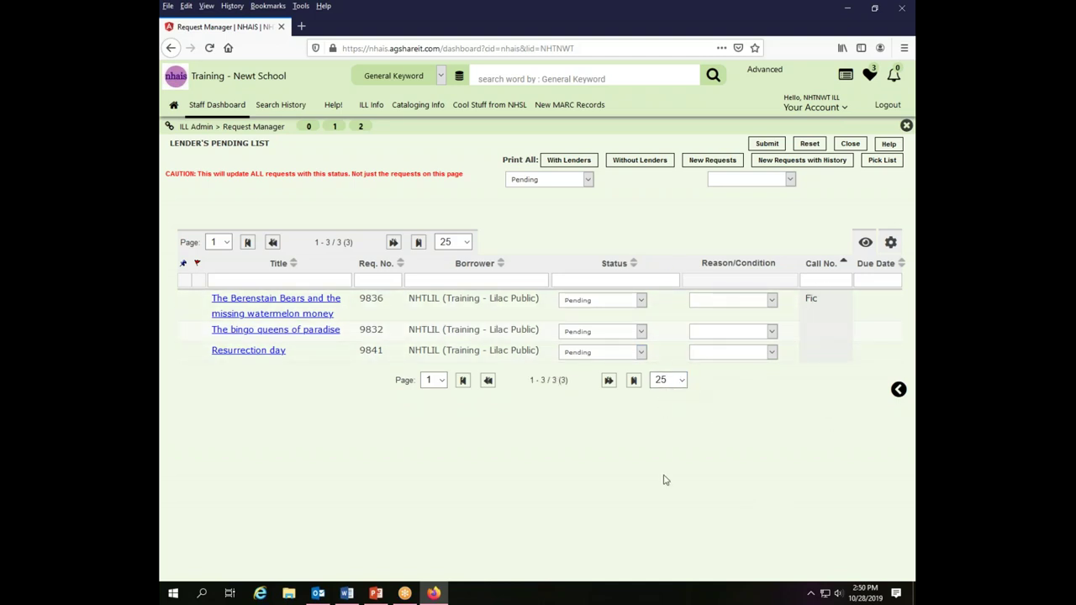
# - Check the available list pages and set the pending list to 100 requests per page
pyautogui.click(442, 382)
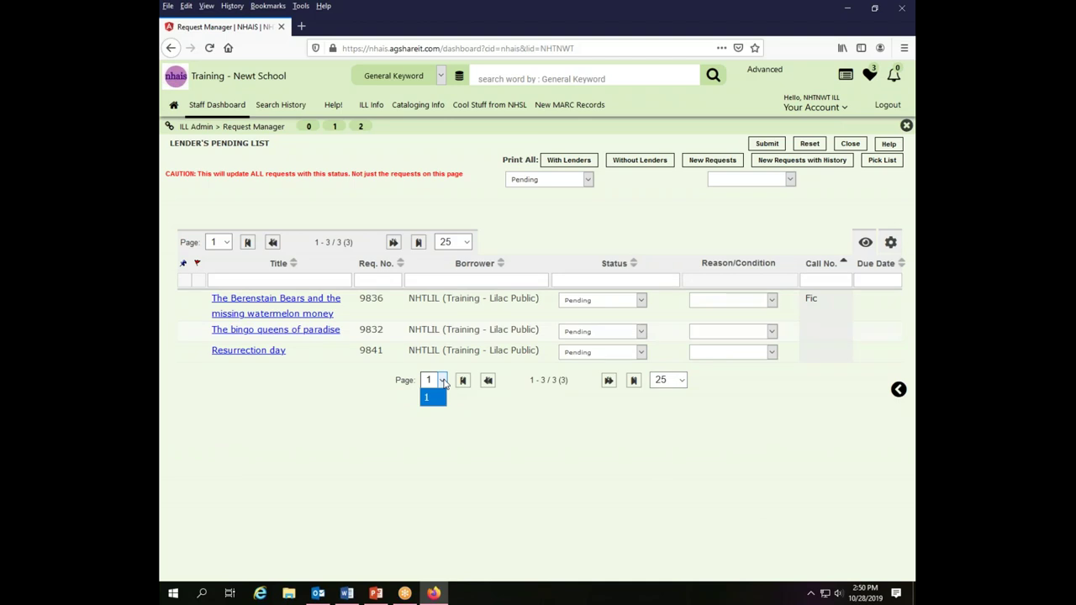
pyautogui.click(444, 383)
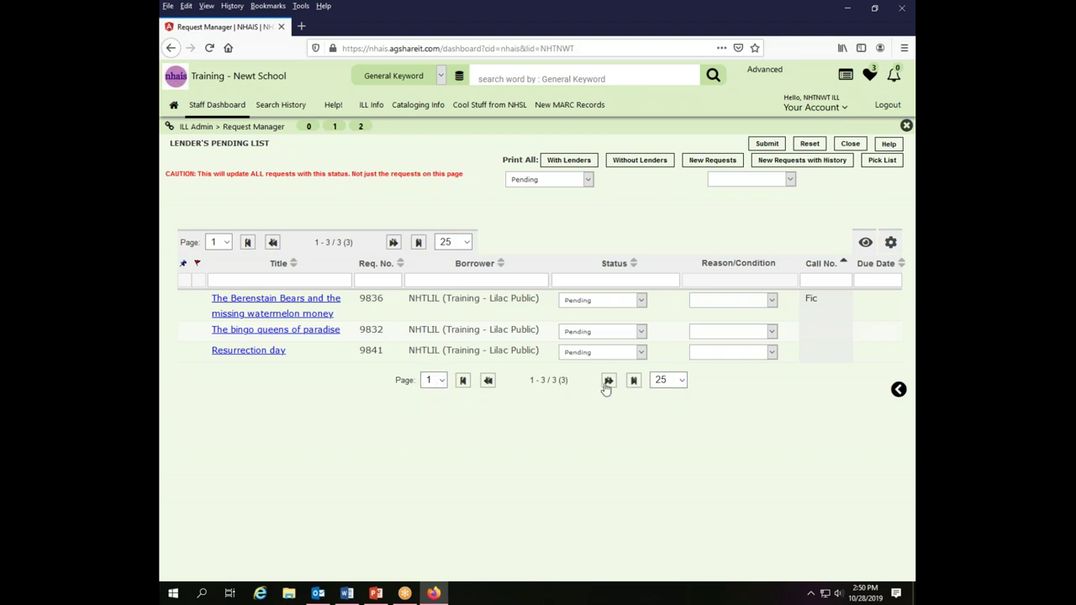
pyautogui.click(681, 382)
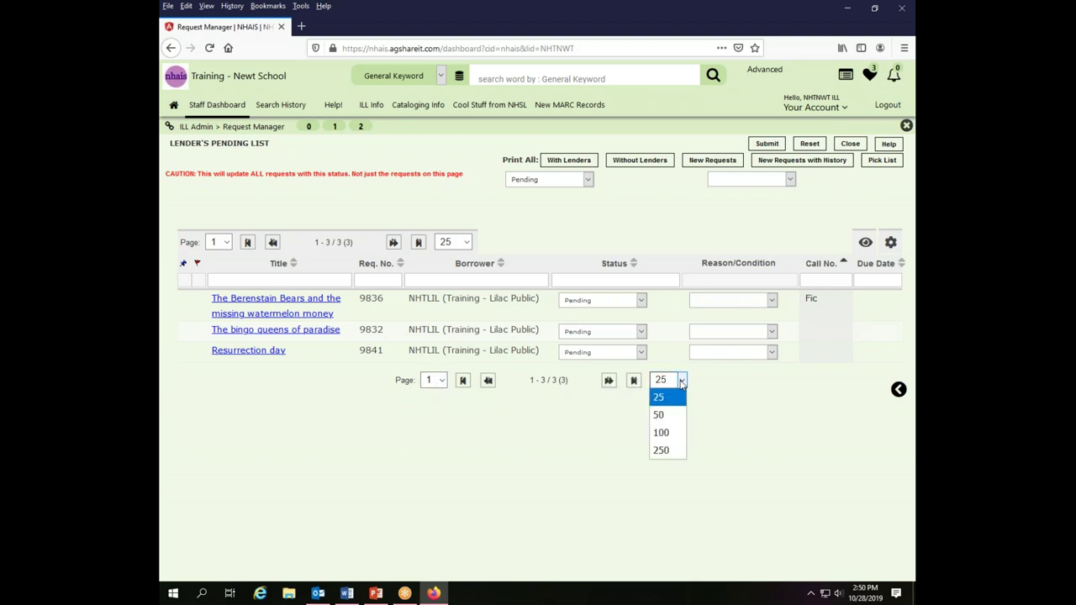
pyautogui.click(674, 433)
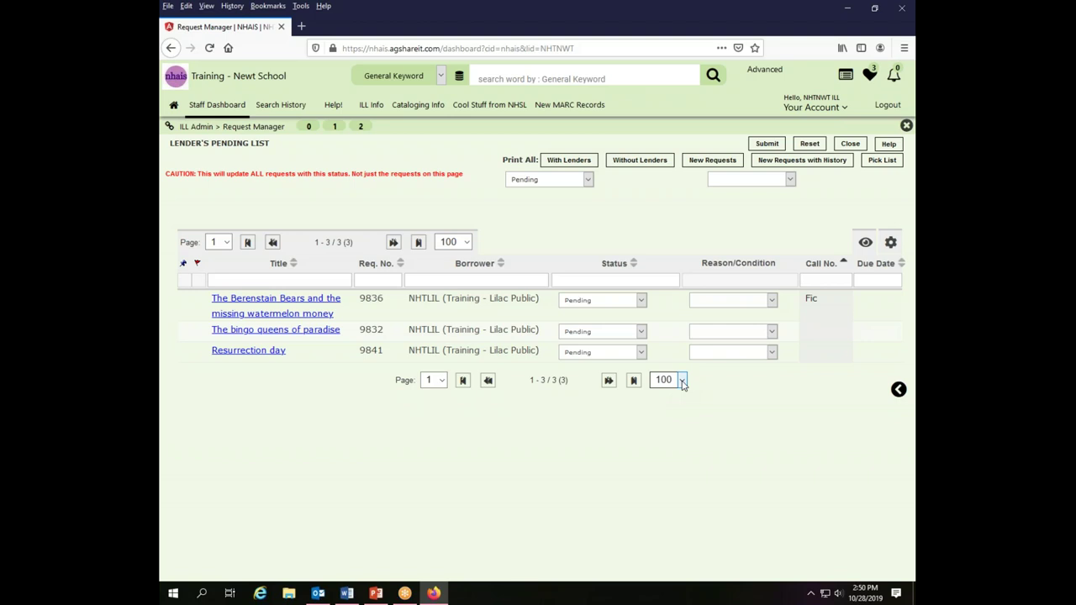
# - Set the pending list back to 25 requests per page and review the available page sizes
pyautogui.click(682, 380)
pyautogui.click(681, 380)
pyautogui.click(674, 407)
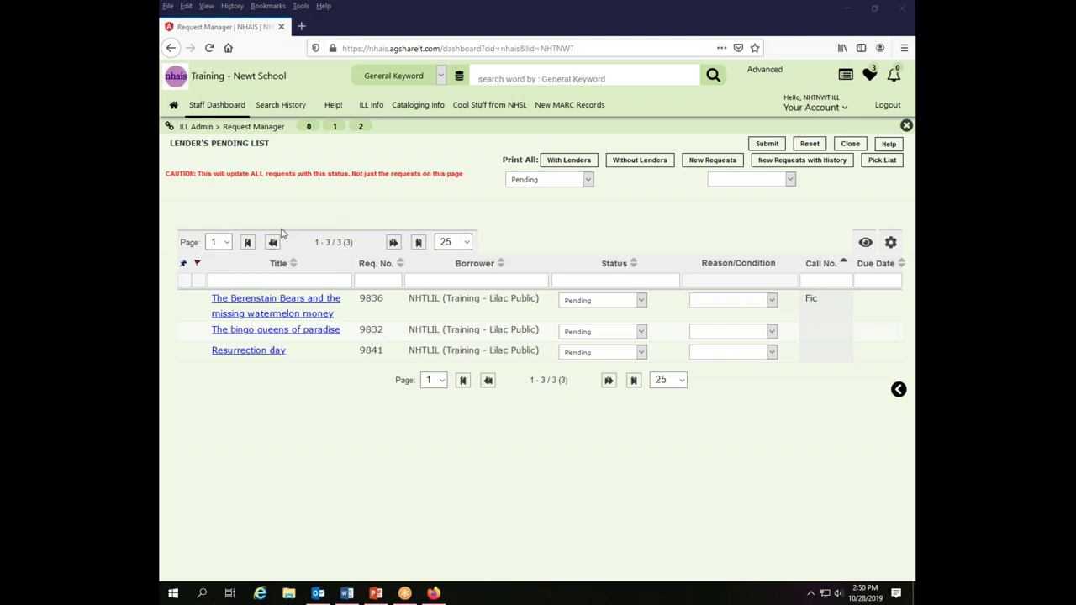
pyautogui.click(468, 243)
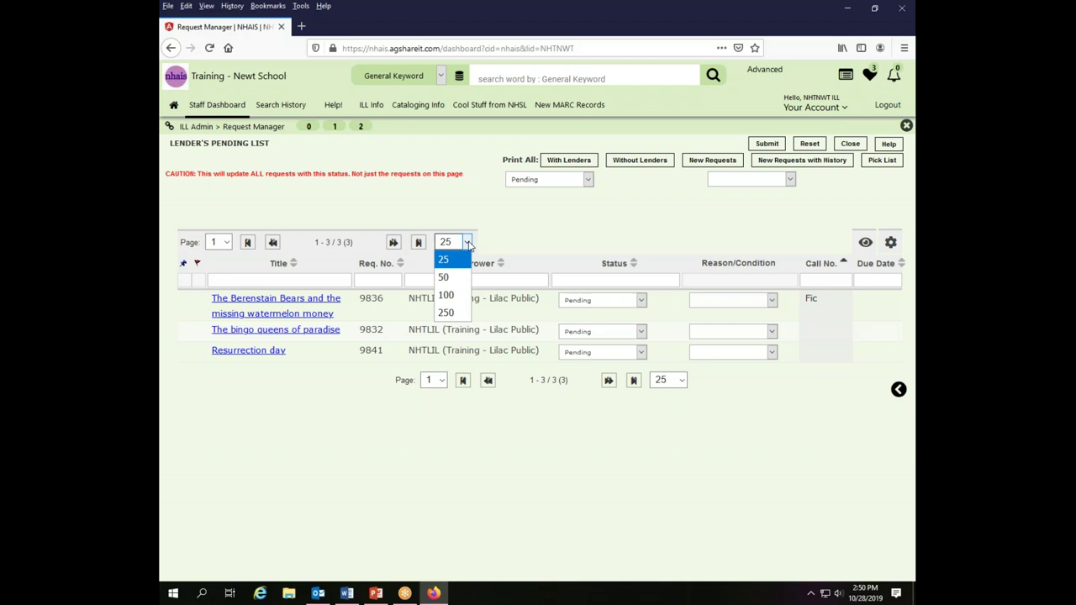
pyautogui.click(468, 243)
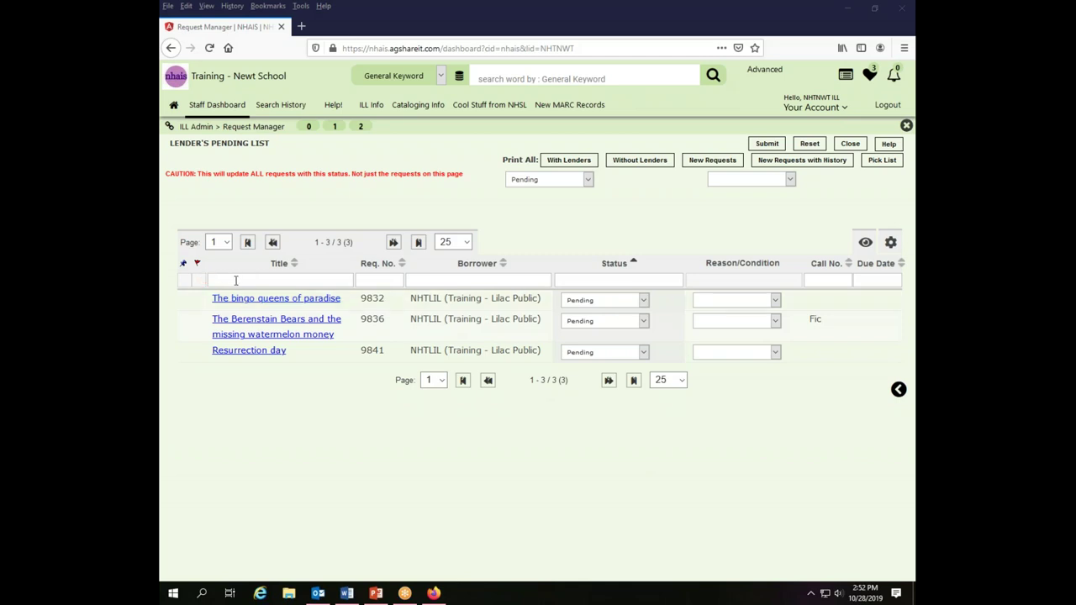
# - Filter the pending requests by Req. No. 9836 and clear that filter again
pyautogui.click(235, 279)
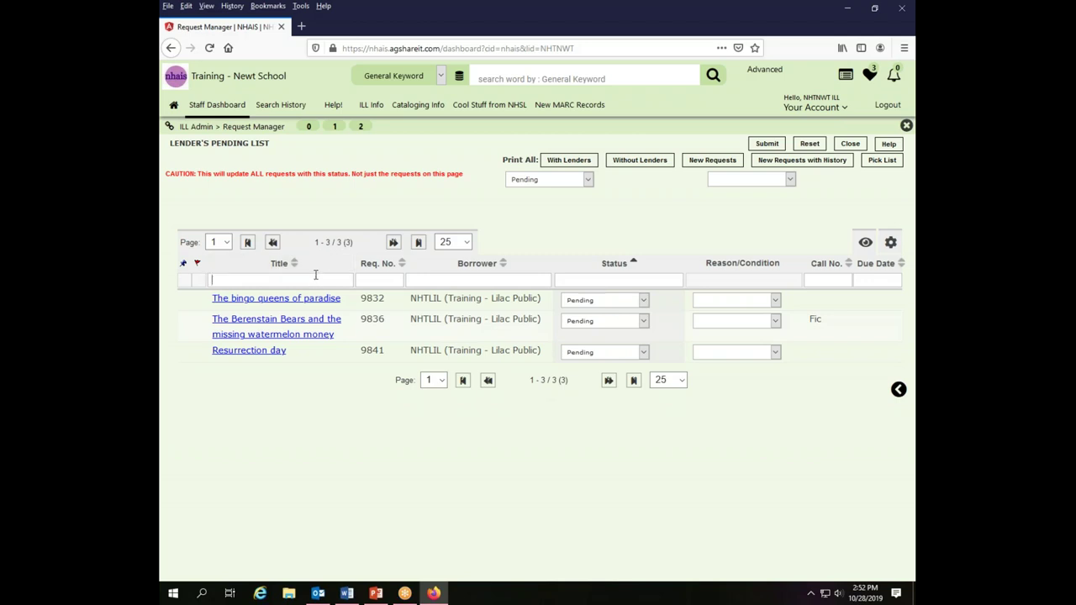
pyautogui.click(384, 280)
pyautogui.write('9836')
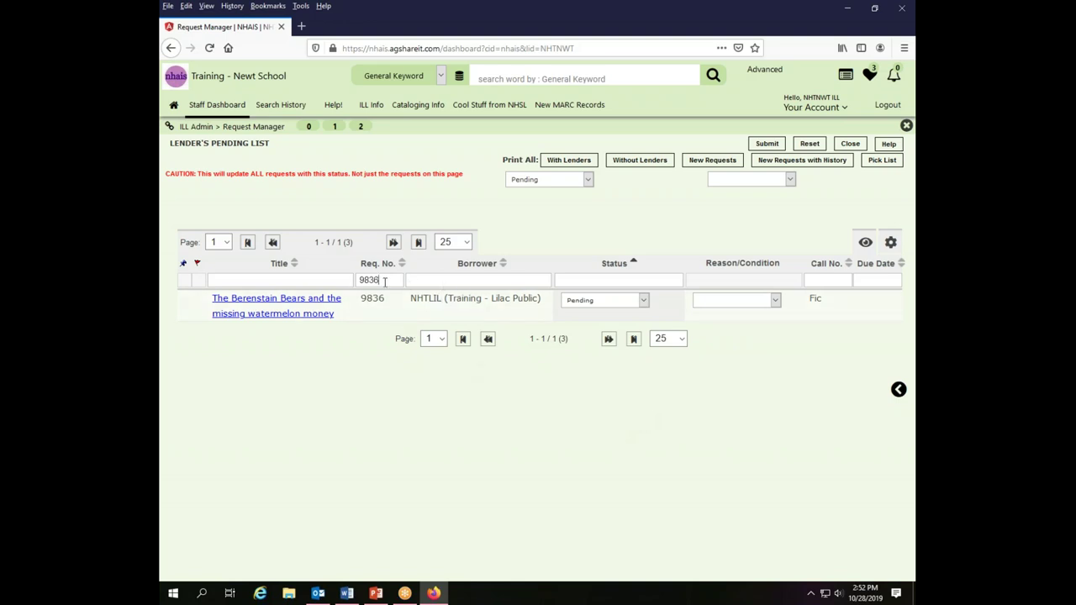
pyautogui.moveTo(384, 282); pyautogui.dragTo(330, 280)
pyautogui.press('BackSpace')
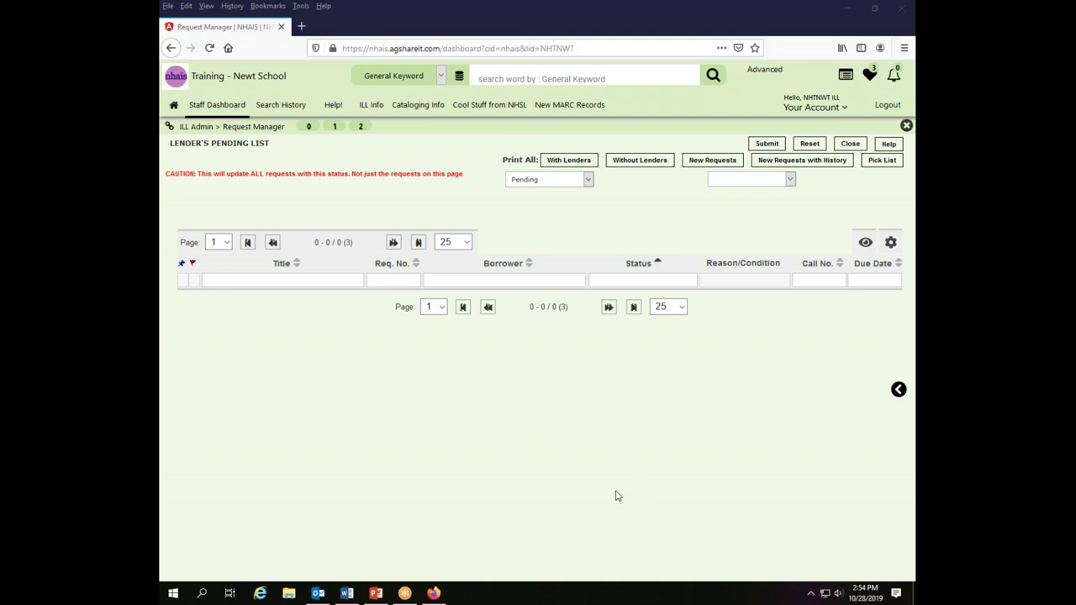
# - Reopen the lender's pending list from the Request Manager overview and filter its titles by "water"
pyautogui.click(308, 126)
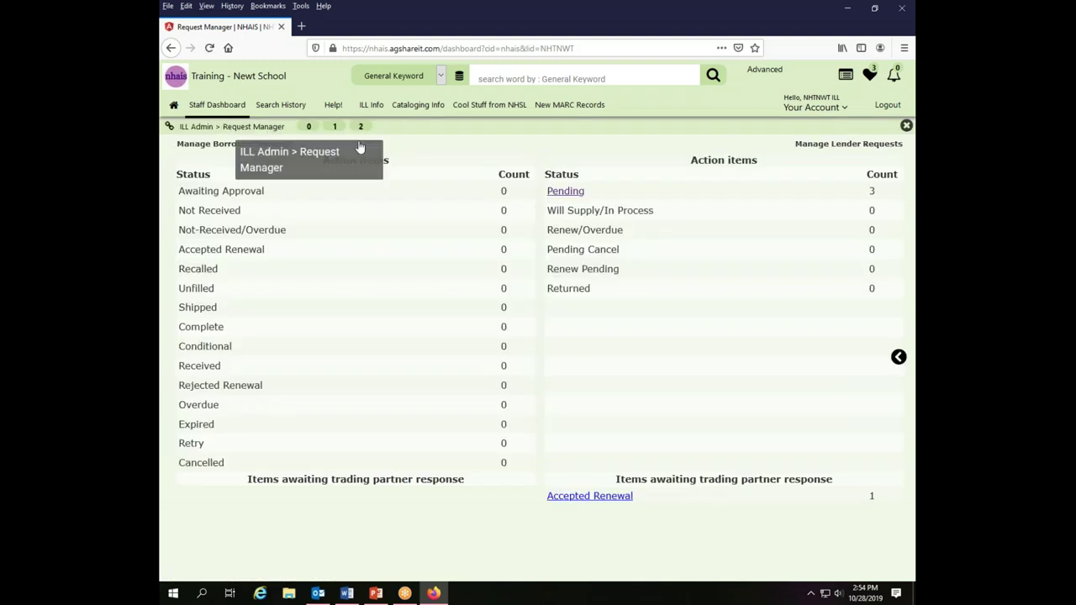
pyautogui.click(567, 193)
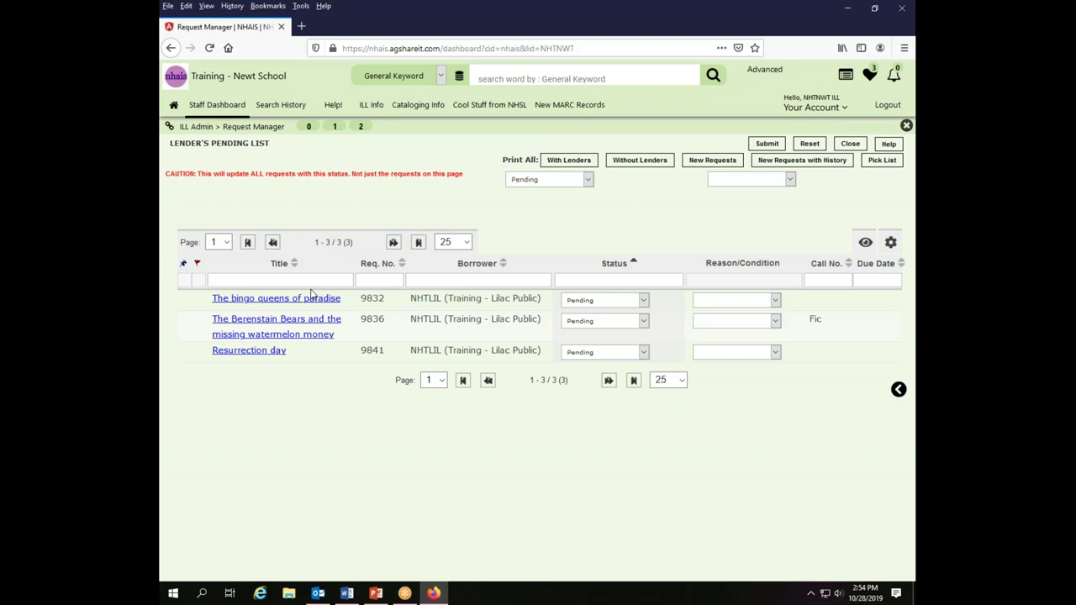
pyautogui.write('water')
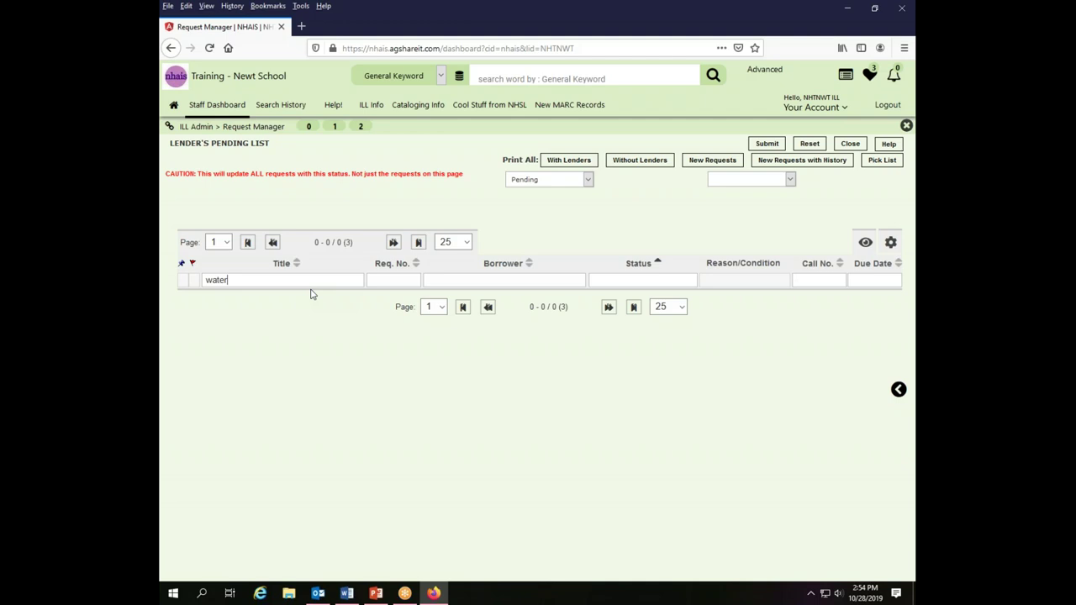
# - Reload the lender's pending list through the Request Manager overview and filter the titles by "bingo"
pyautogui.click(309, 132)
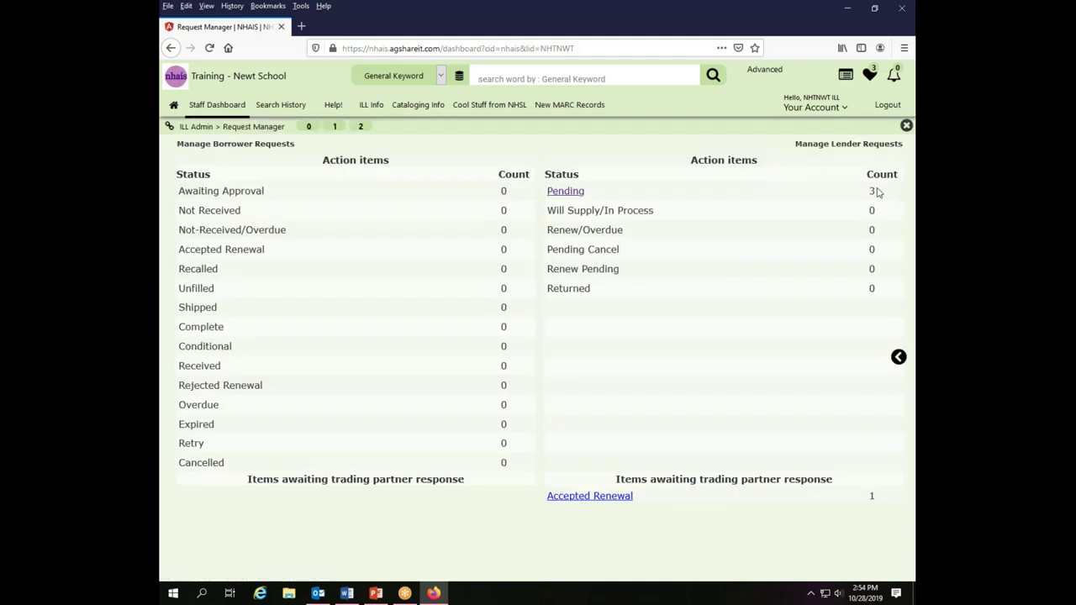
pyautogui.click(570, 193)
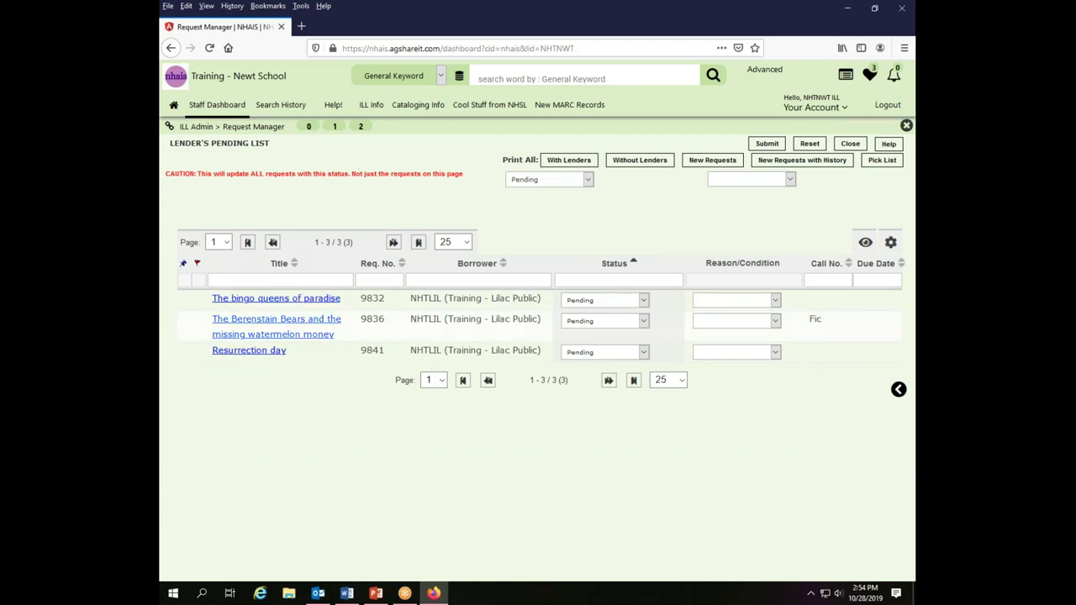
pyautogui.click(238, 281)
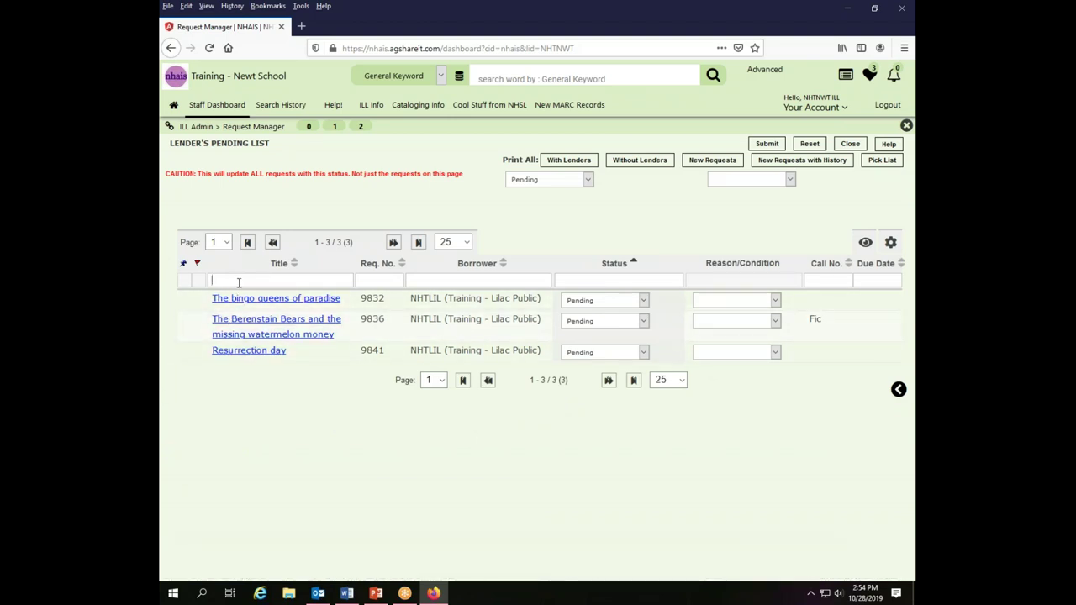
pyautogui.write('bingo')
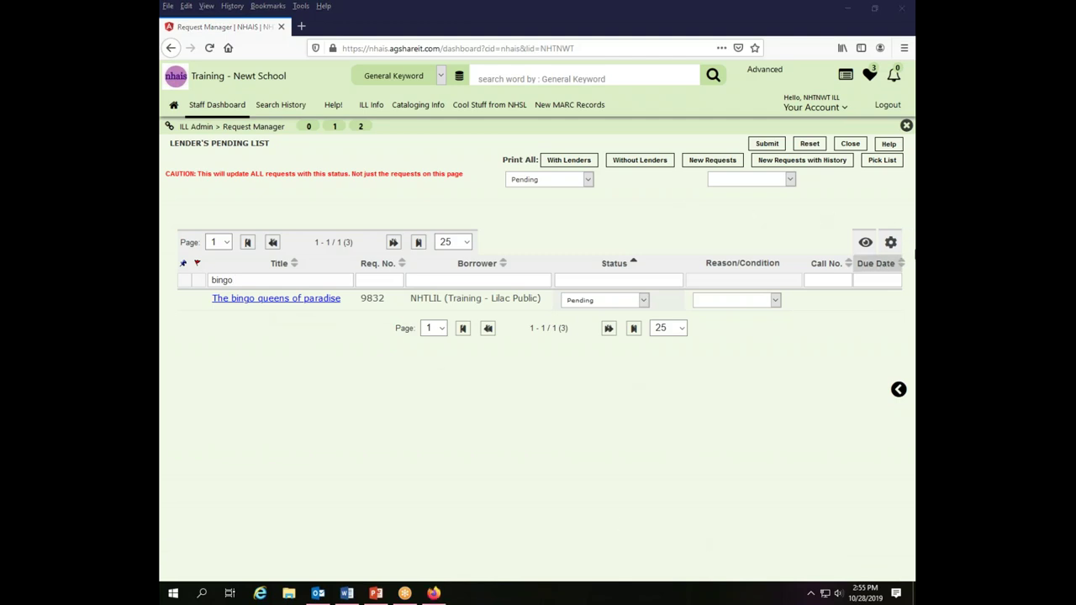
# - Review which columns can be shown in the pending list, leaving the selection as it is
pyautogui.click(890, 242)
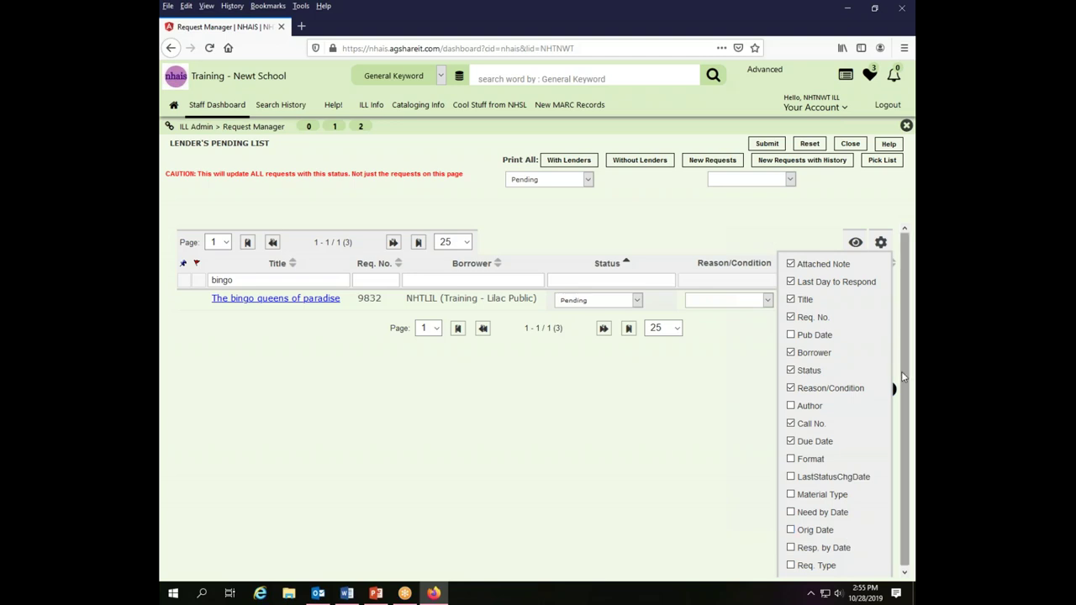
pyautogui.click(880, 244)
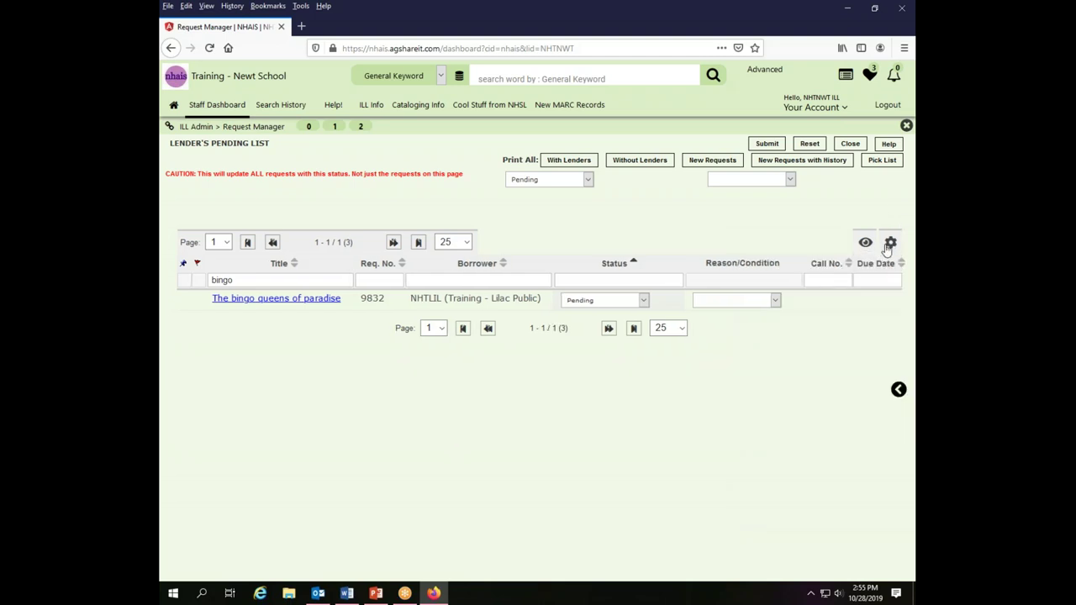